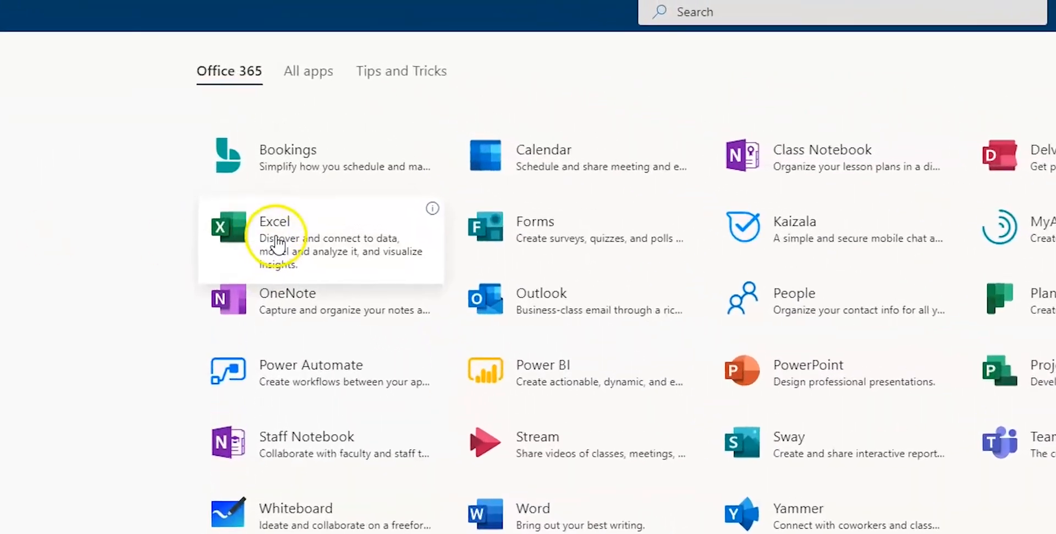
Open the Bookings app from the Office 365 apps and go to the Booking Page settings
left_click(300, 196)
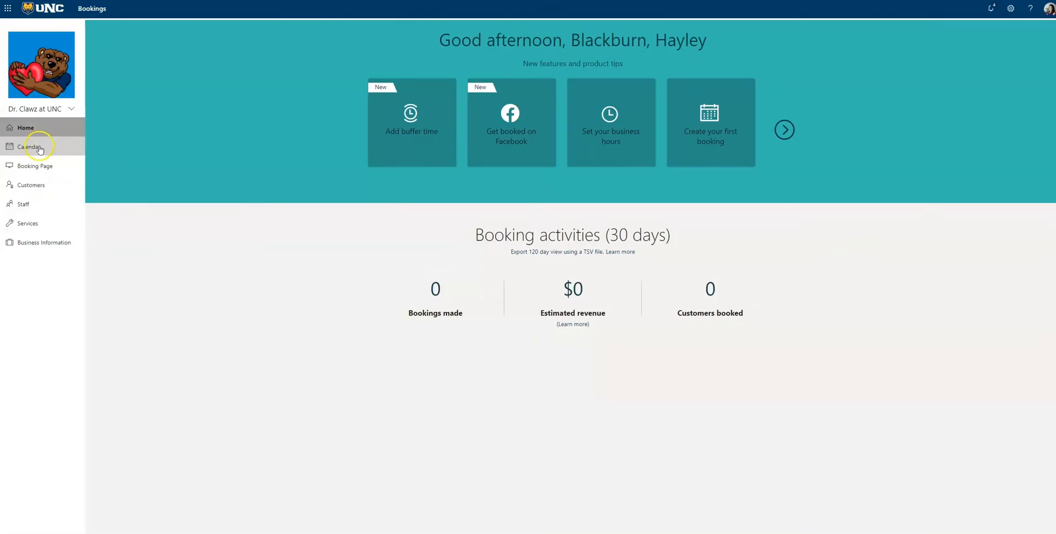
left_click(34, 168)
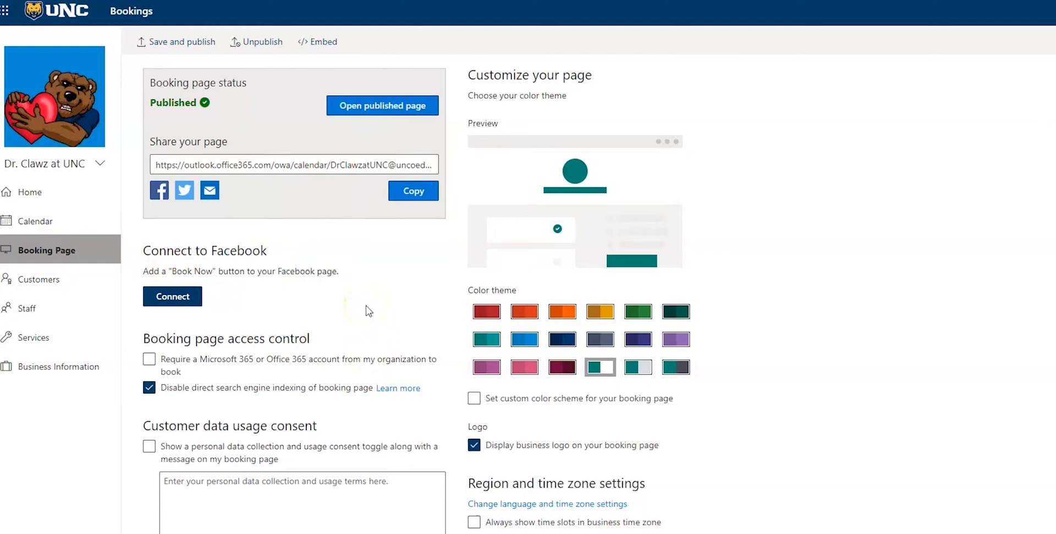
Try the maroon and pink color themes for the booking page, then reselect the teal and white theme
left_click(561, 368)
left_click(524, 367)
left_click(600, 367)
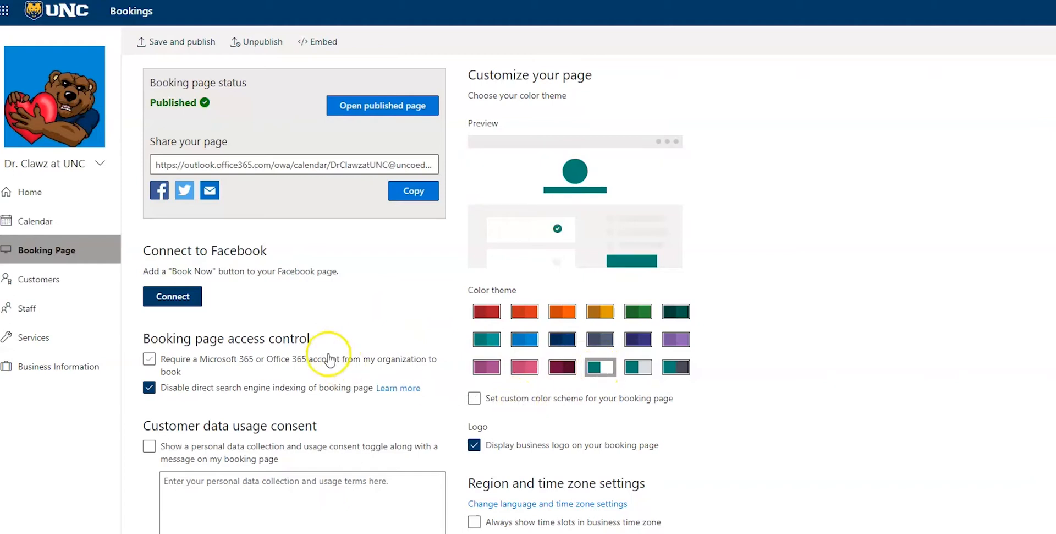
Review the booking page's access control, scheduling policy, time increment options and email notification settings
scroll(324, 357, "down", 1)
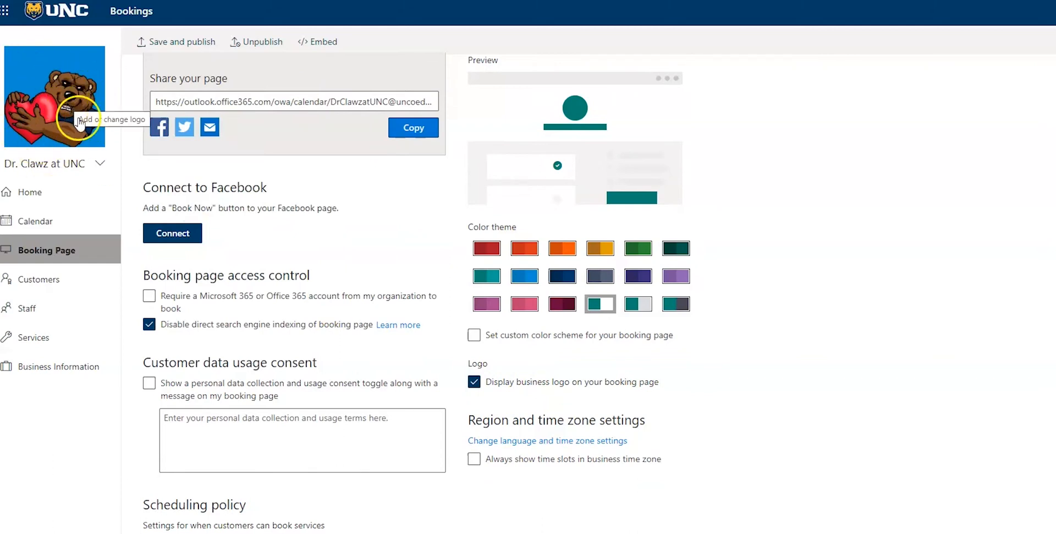
scroll(380, 333, "down", 3)
scroll(330, 276, "down", 1)
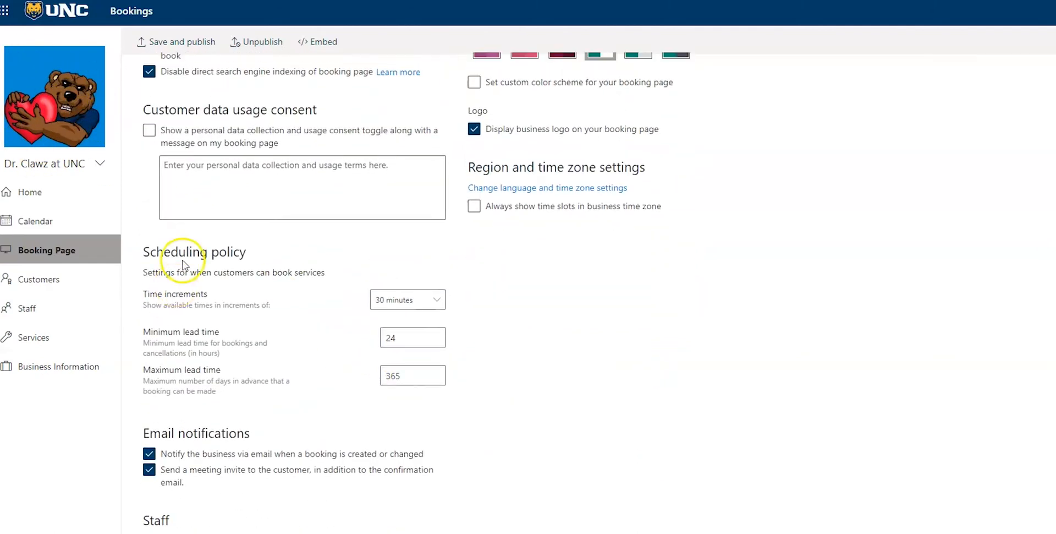
left_click(435, 302)
left_click(385, 411)
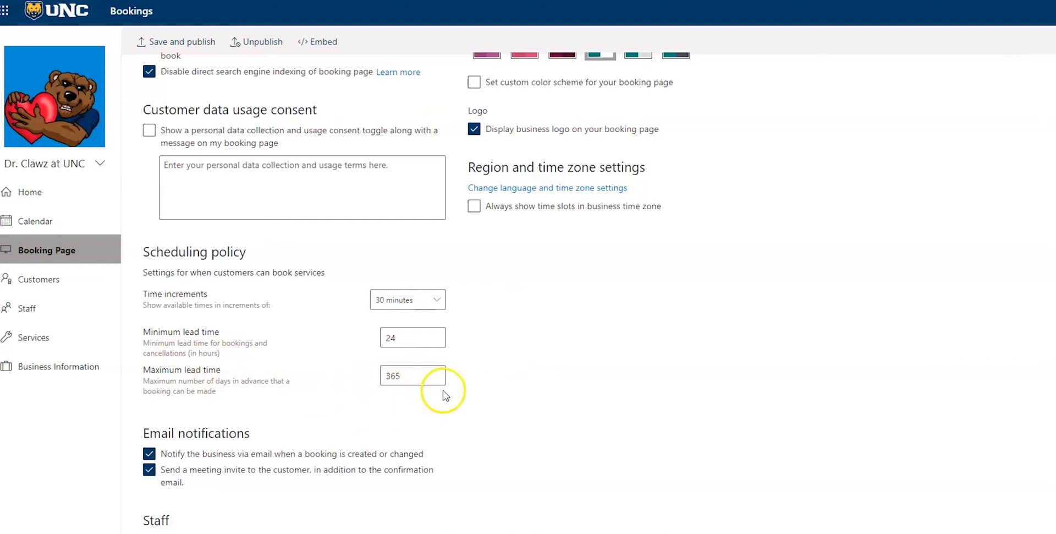
scroll(536, 435, "down", 3)
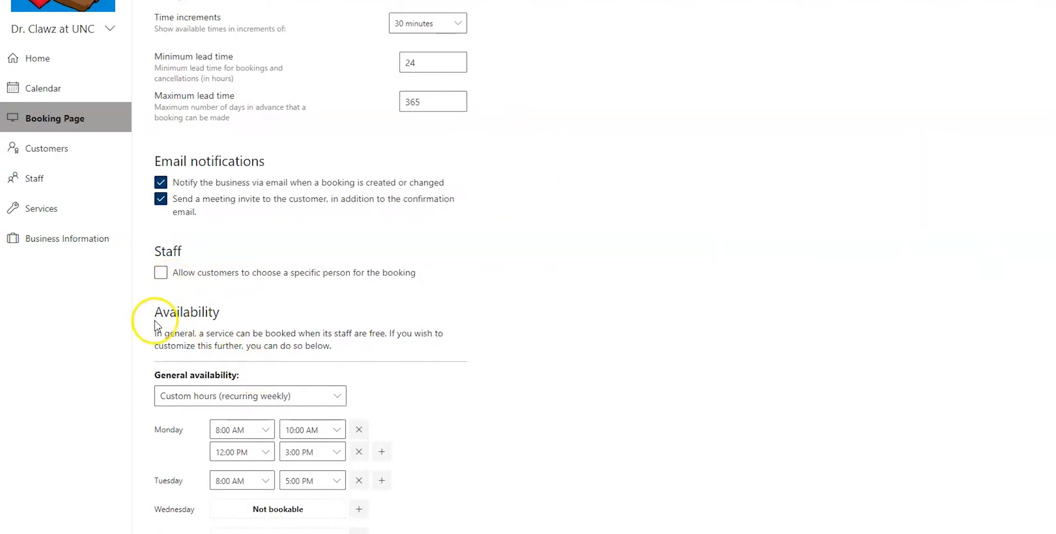
Make Wednesday not bookable by removing its 8:00 AM to 5:00 PM hours from the weekly custom availability
scroll(532, 381, "down", 3)
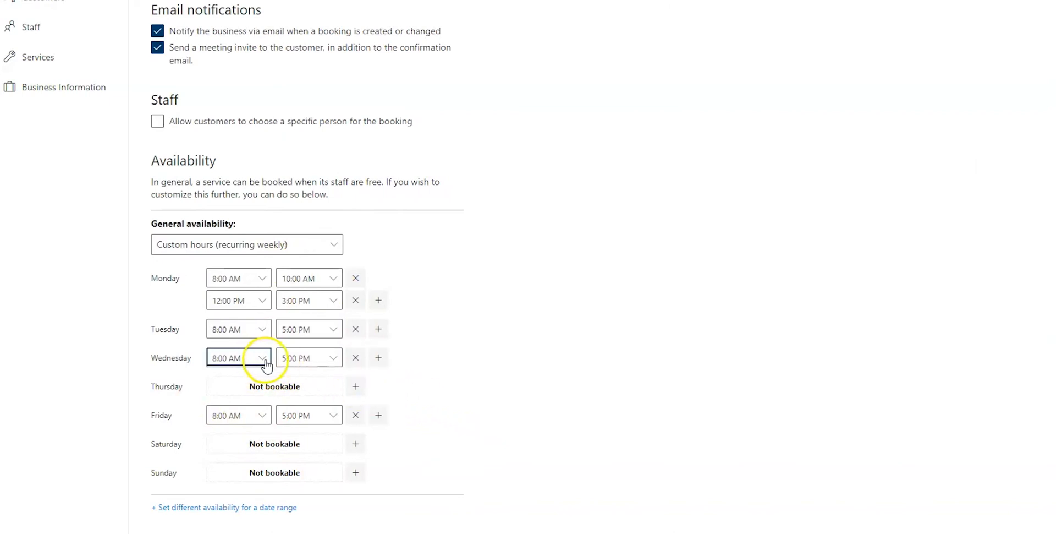
left_click(263, 357)
left_click(418, 378)
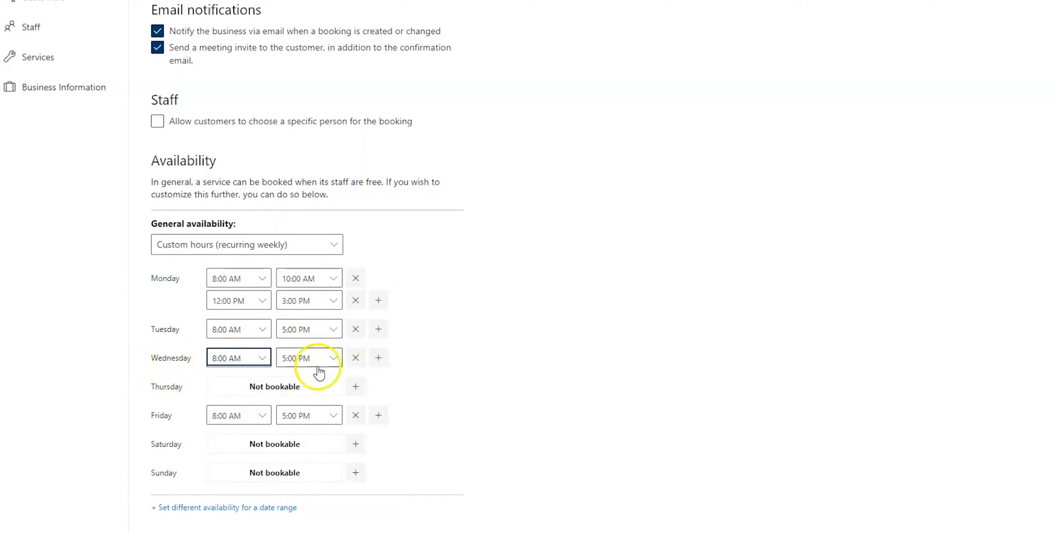
left_click(356, 358)
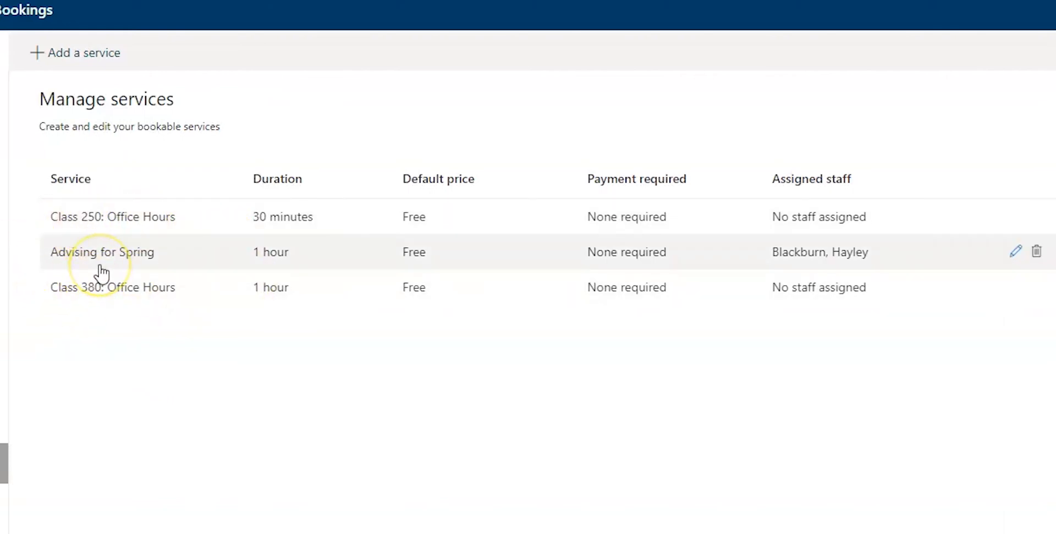
left_click(107, 272)
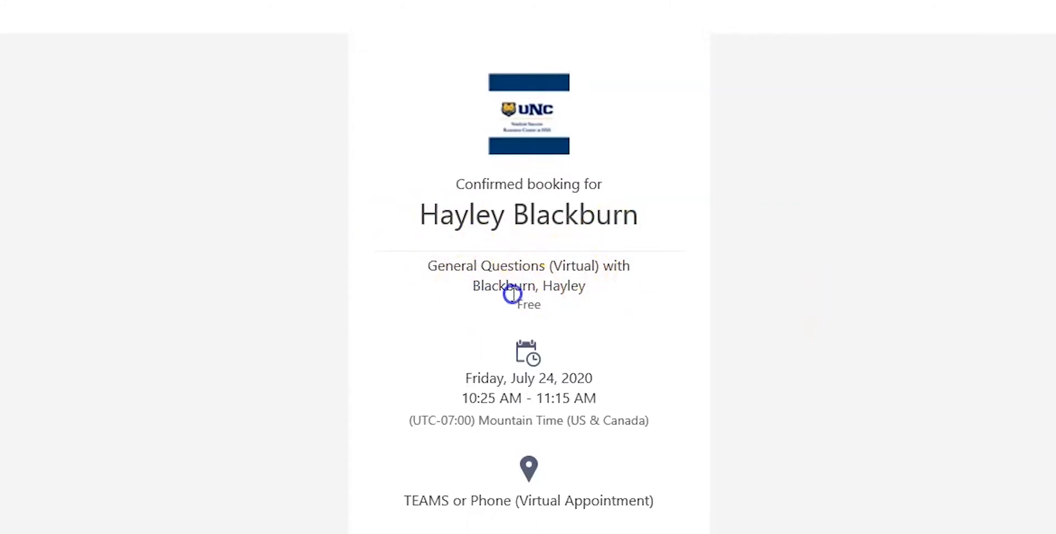
left_click_drag(512, 295, 604, 292)
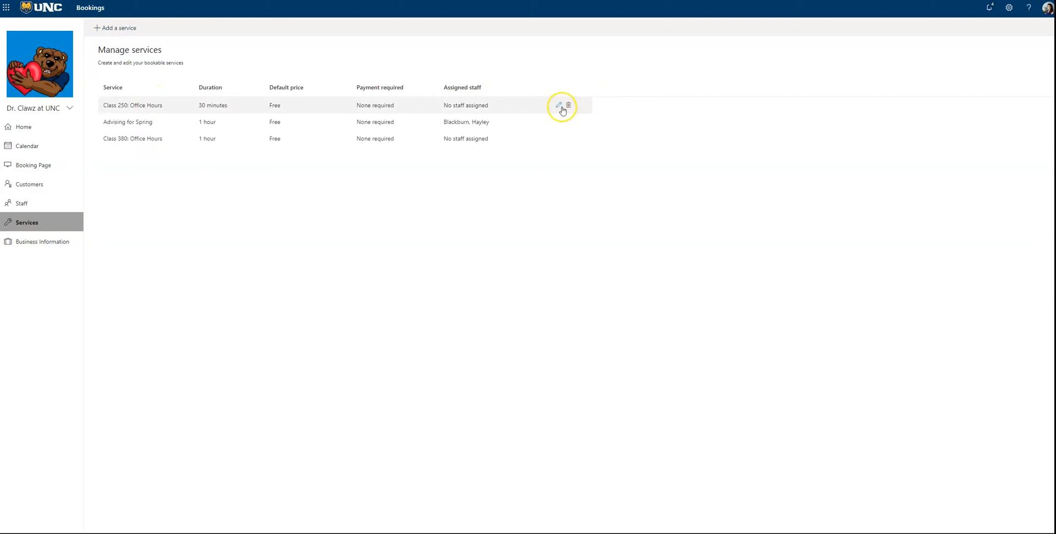
Open the Class 250: Office Hours service for editing and examine its details, email confirmation text and scheduling policy
left_click(560, 105)
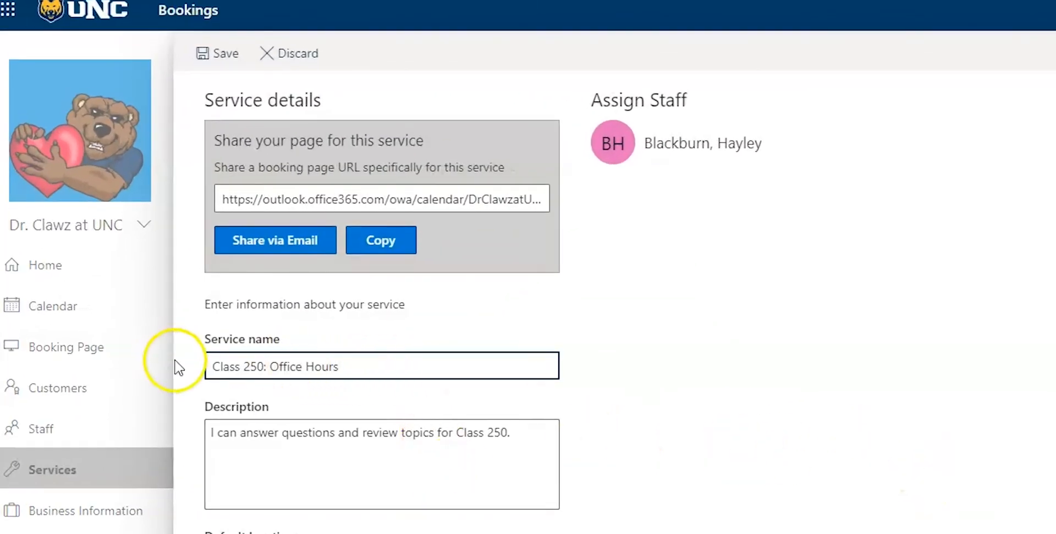
scroll(651, 500, "down", 3)
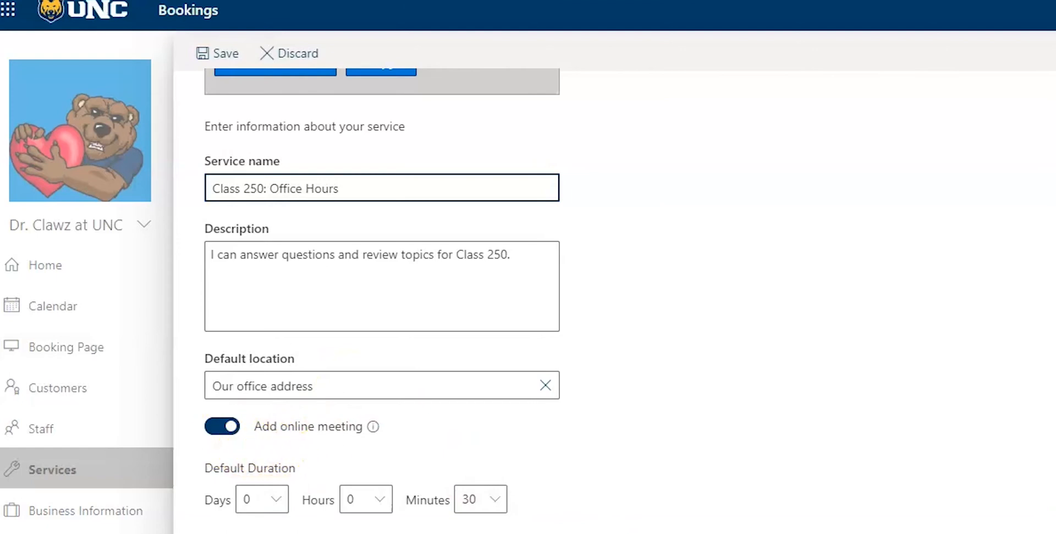
scroll(576, 531, "down", 15)
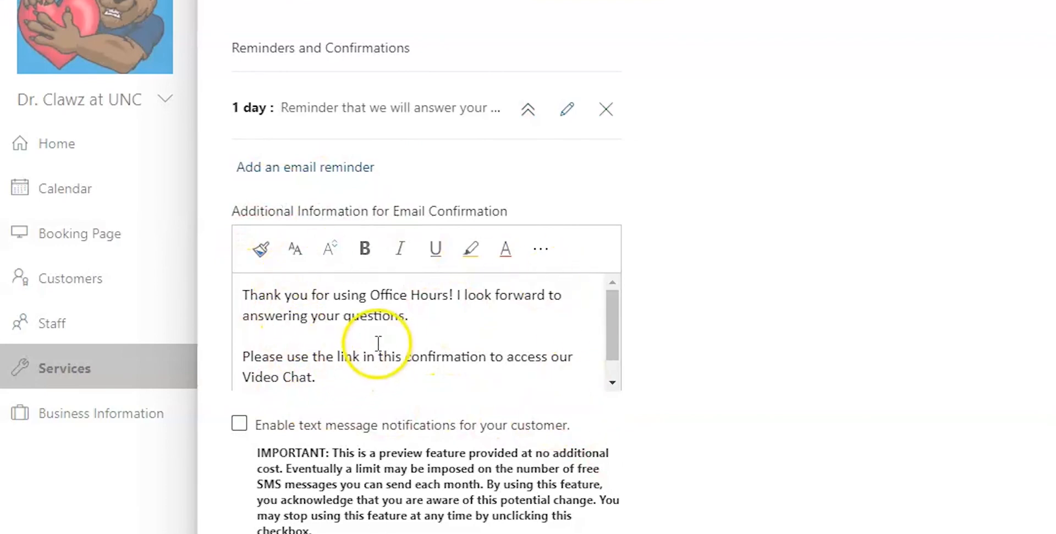
scroll(665, 500, "down", 12)
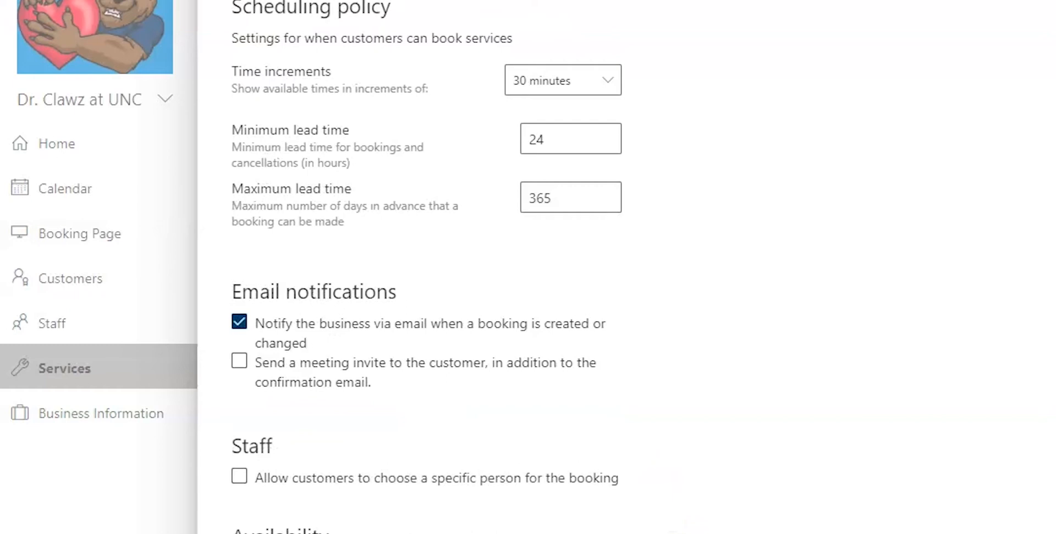
scroll(283, 200, "up", 2)
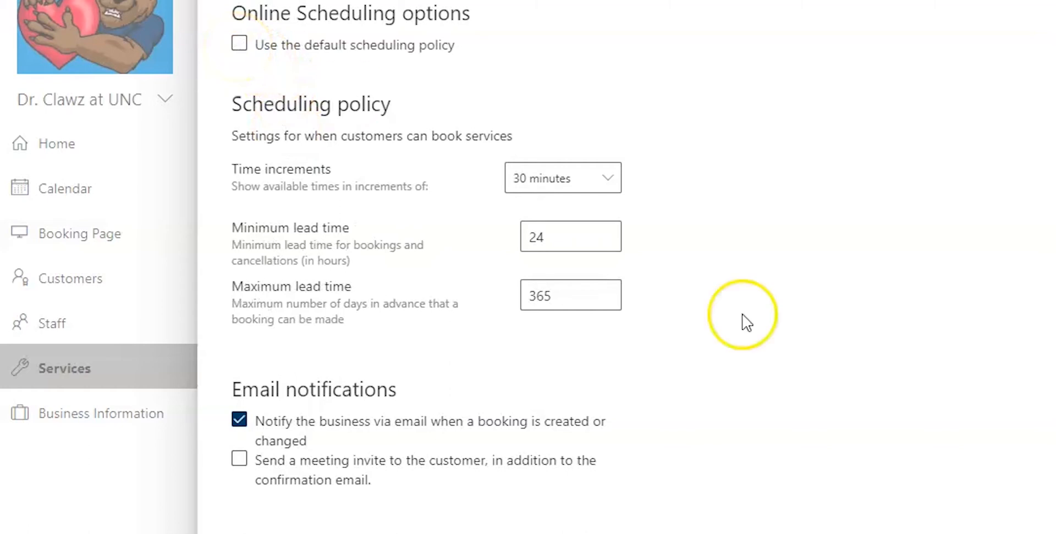
scroll(813, 455, "down", 1)
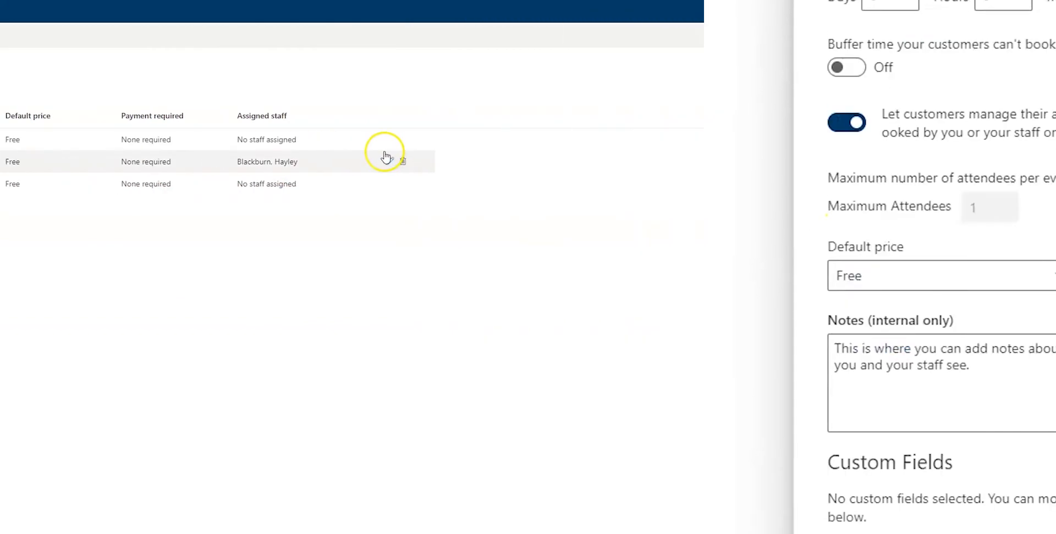
Open the Advising for Spring service for editing and examine its location, duration, price and internal notes settings
left_click(743, 164)
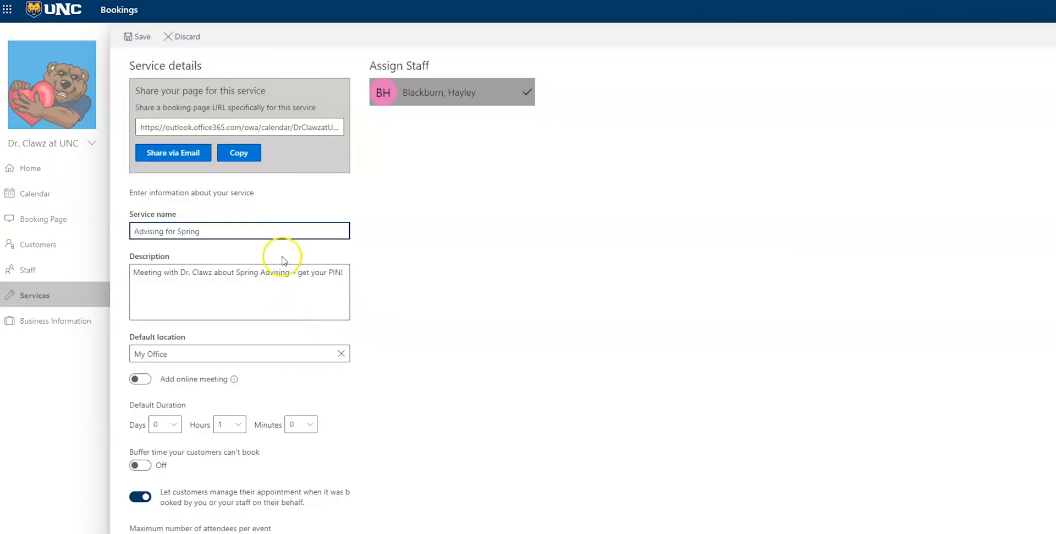
scroll(325, 416, "down", 1)
scroll(326, 416, "down", 4)
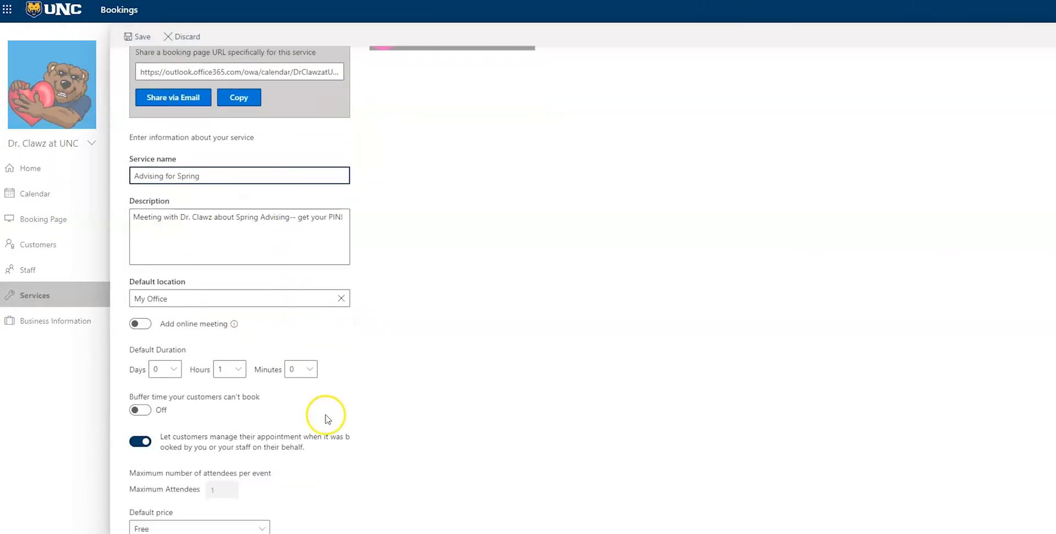
scroll(398, 373, "down", 1)
scroll(399, 374, "down", 1)
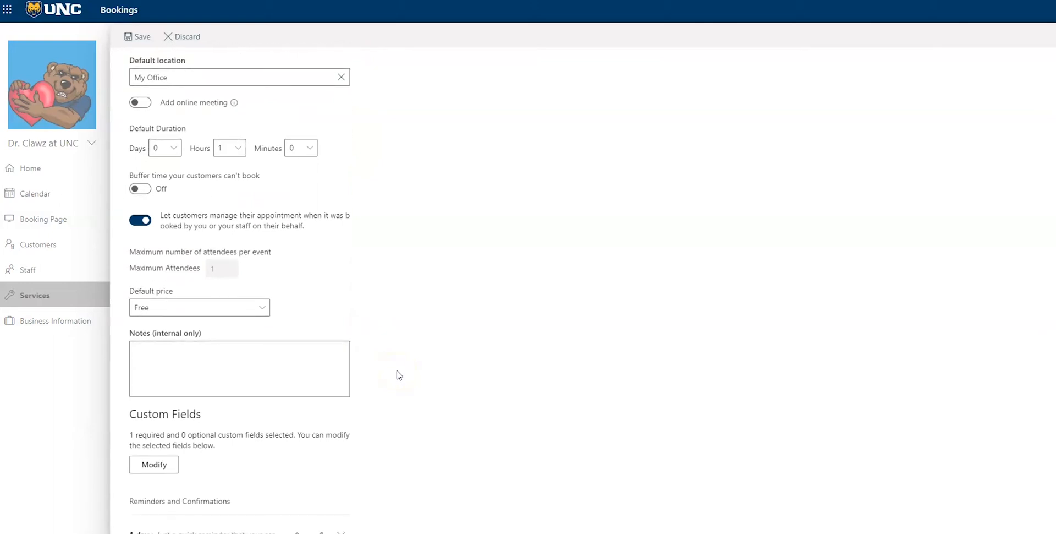
scroll(399, 375, "down", 4)
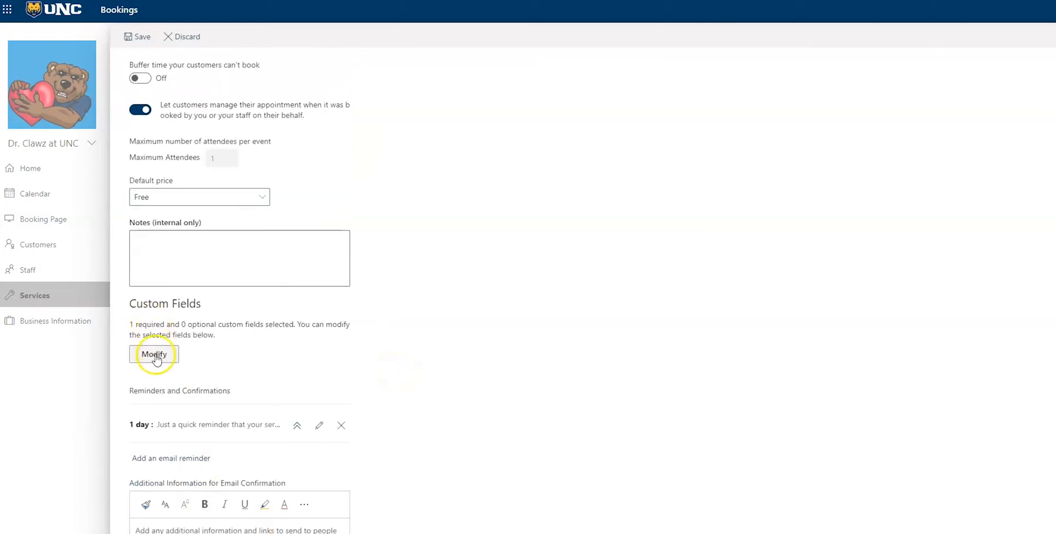
Open the custom fields of the Advising for Spring service and view the question types that can be added
left_click(154, 355)
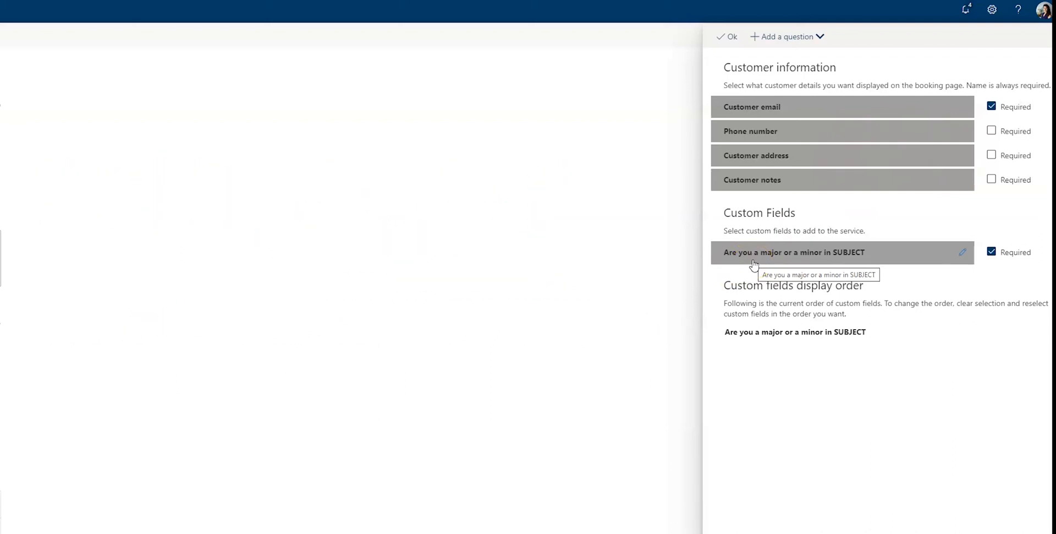
left_click(819, 37)
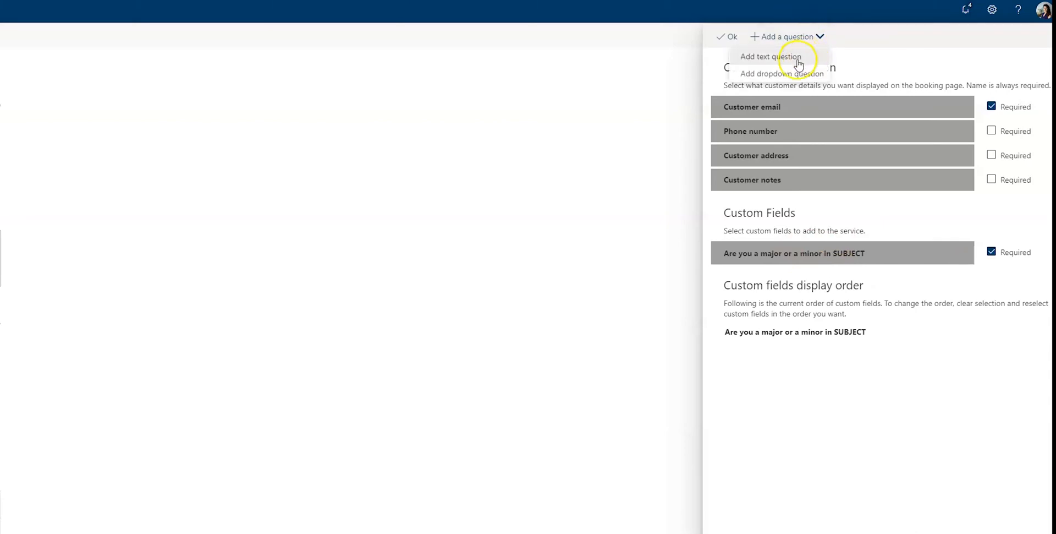
left_click(899, 43)
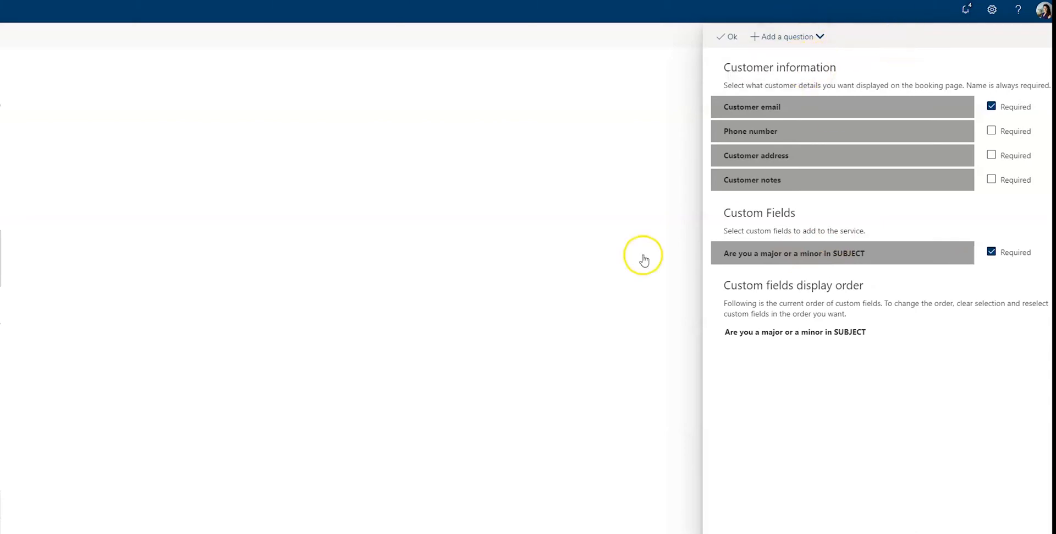
mouse_move(895, 258)
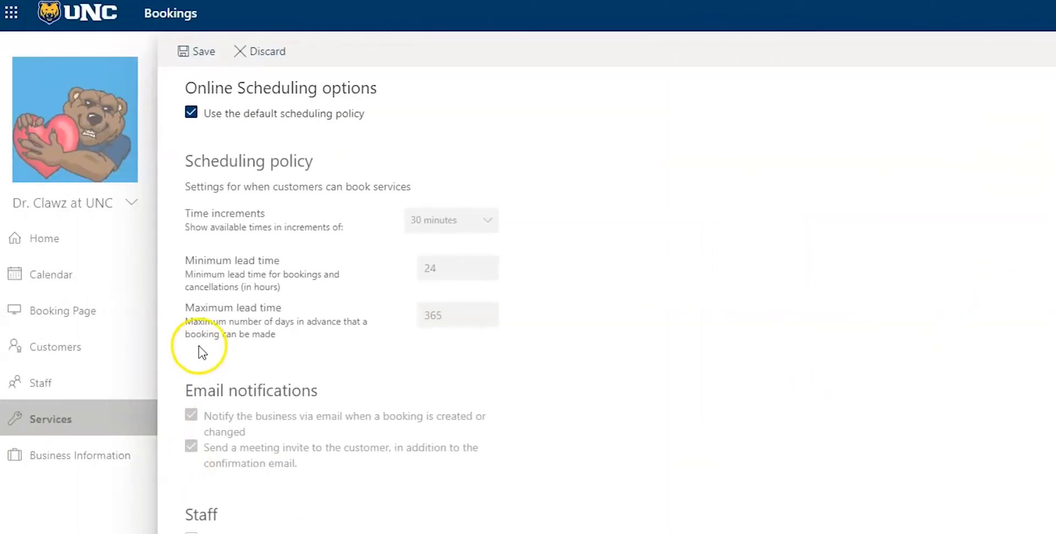
Examine the Class 380: Office Hours service's default location, duration, reminders, email confirmation text and publishing options
scroll(199, 341, "up", 3)
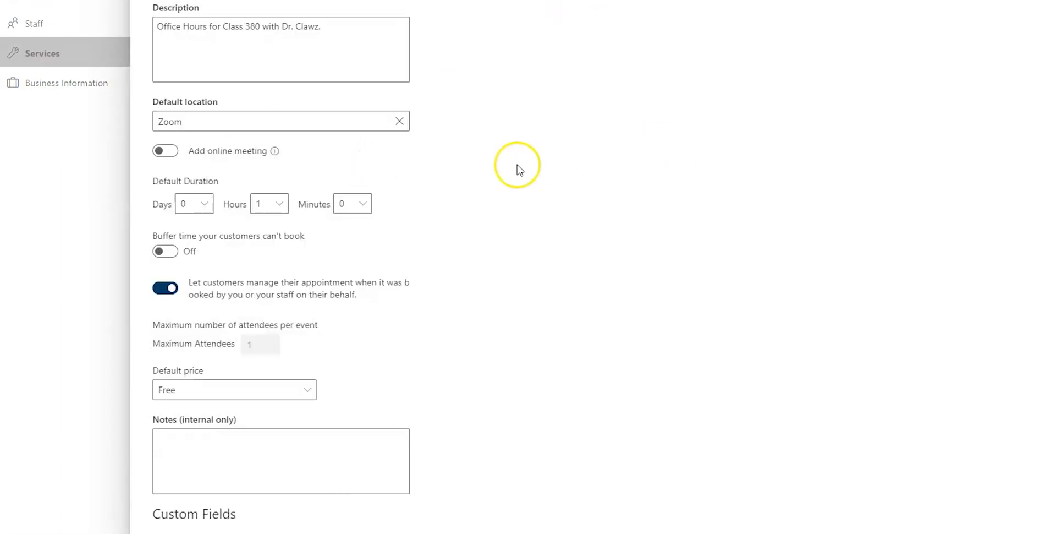
scroll(517, 165, "down", 2)
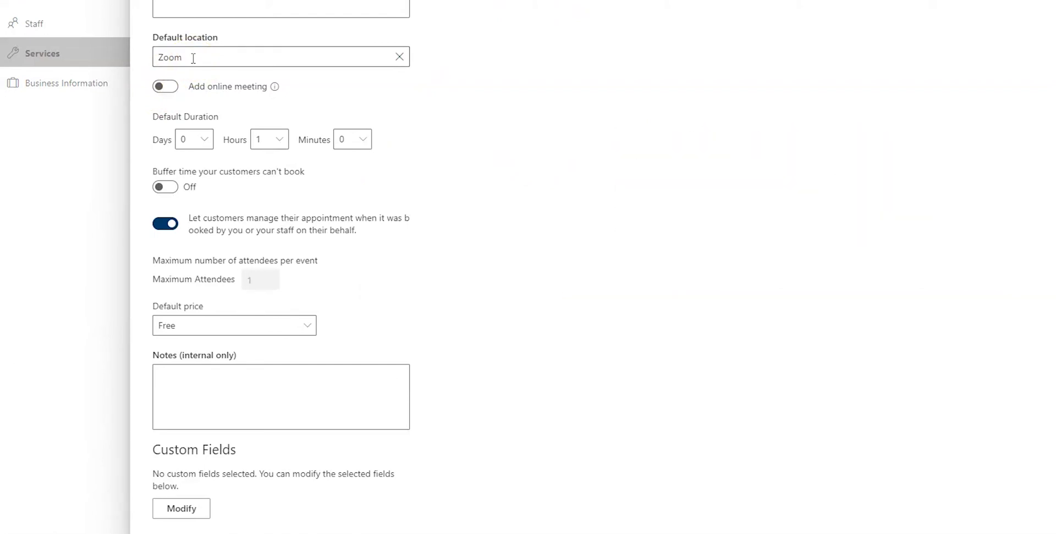
scroll(511, 141, "down", 5)
scroll(514, 141, "down", 1)
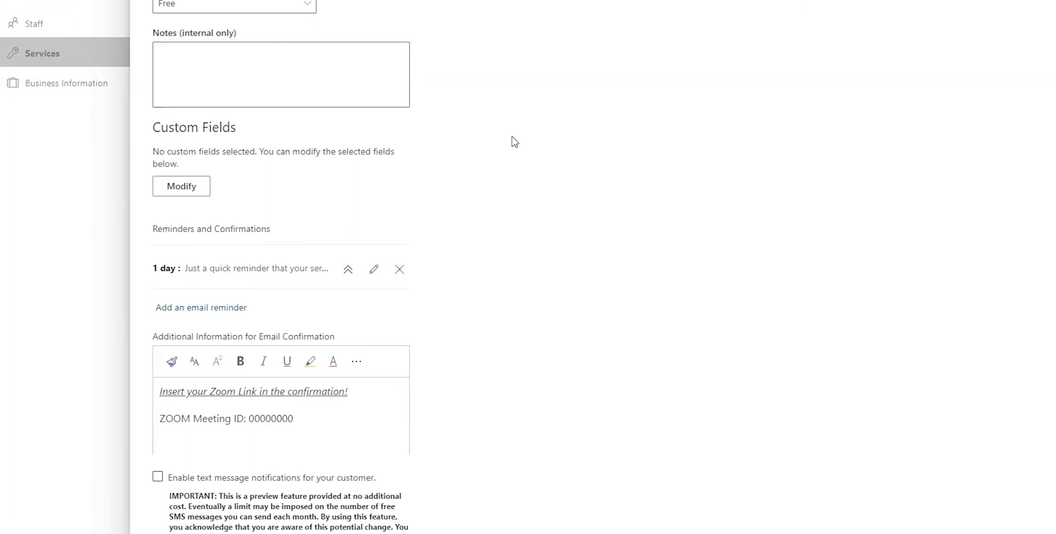
scroll(511, 142, "down", 3)
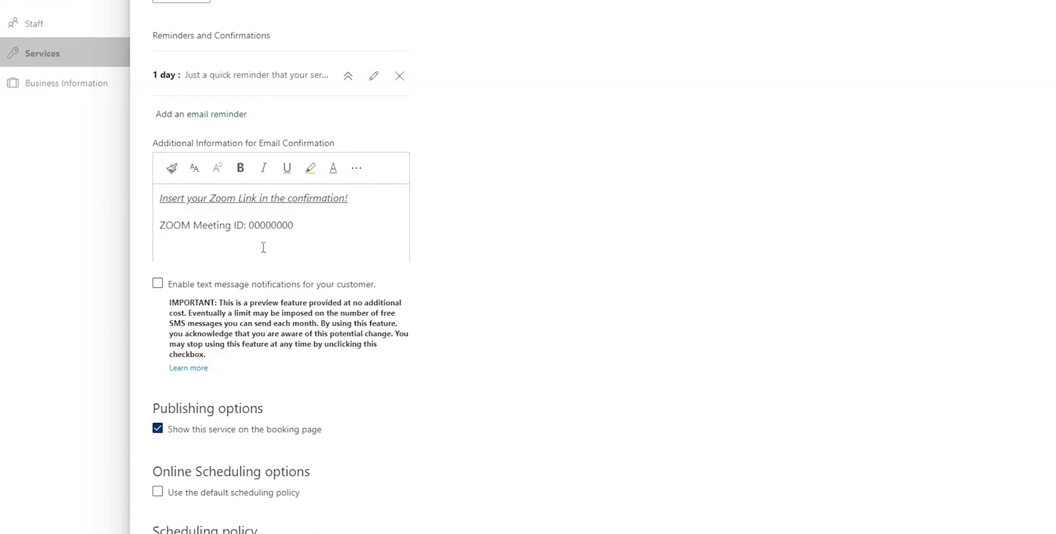
scroll(471, 306, "down", 10)
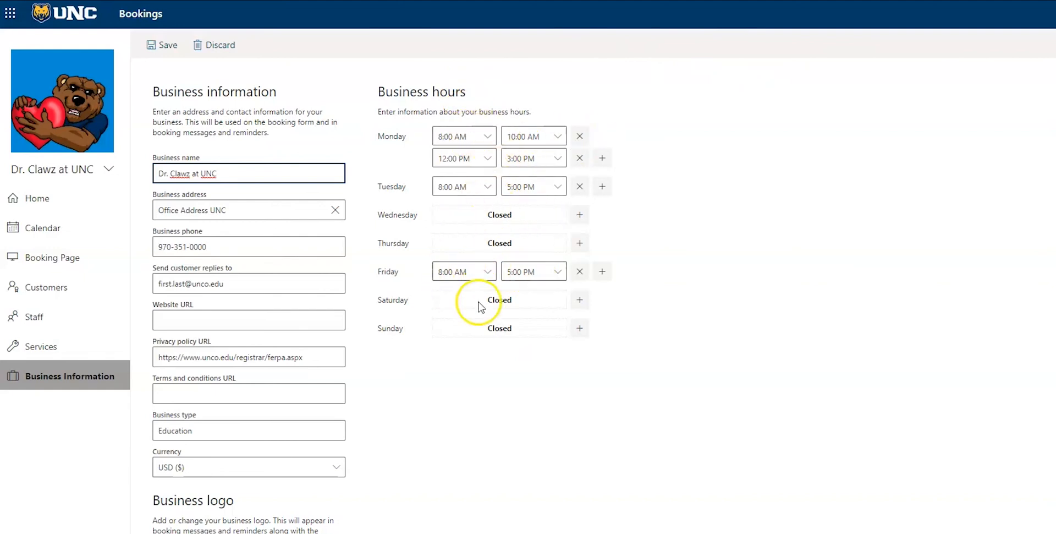
Save the business information and business hours
left_click(157, 45)
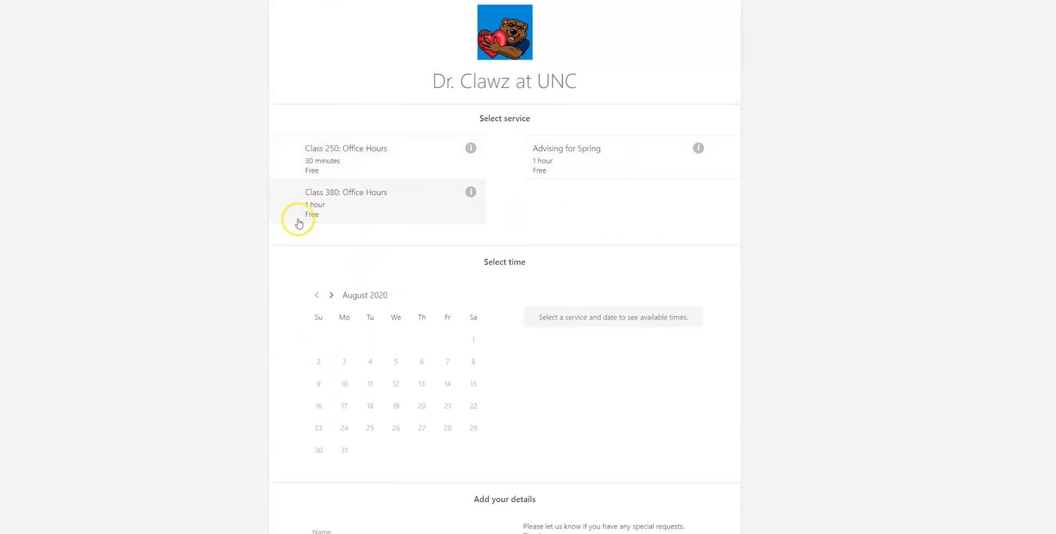
Select the Class 380: Office Hours service on the published booking page and check the available times for August 20
left_click(349, 207)
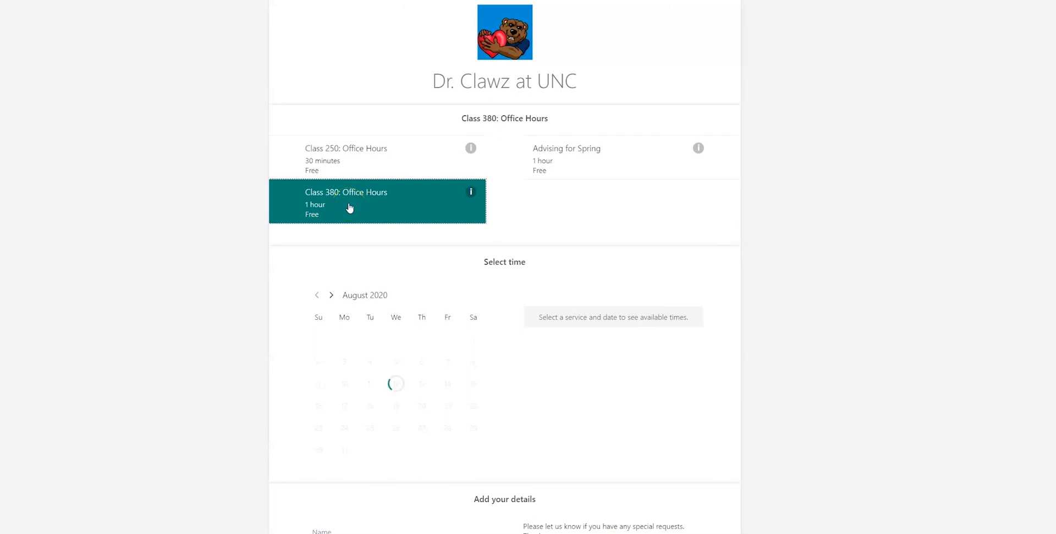
scroll(605, 230, "down", 1)
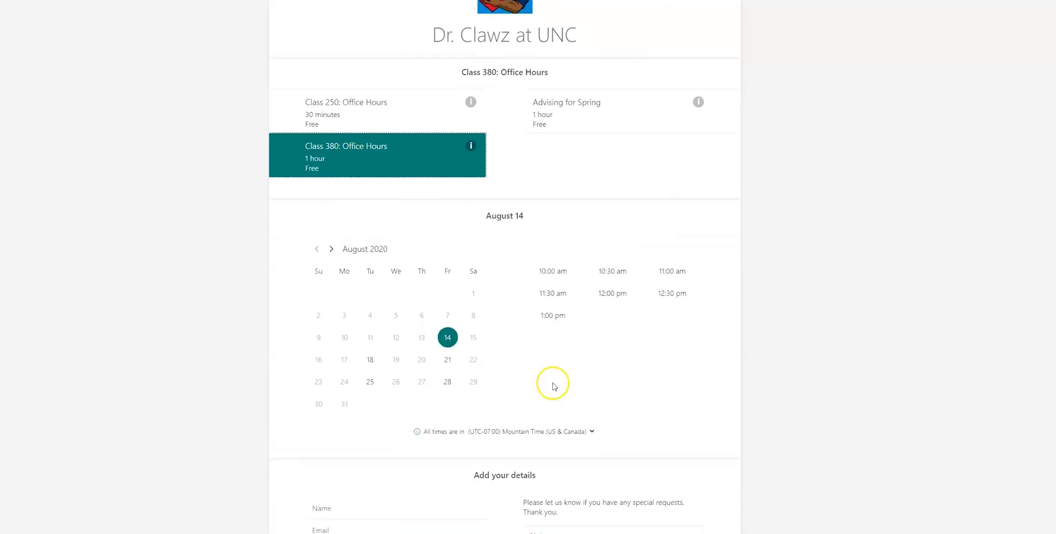
left_click(420, 363)
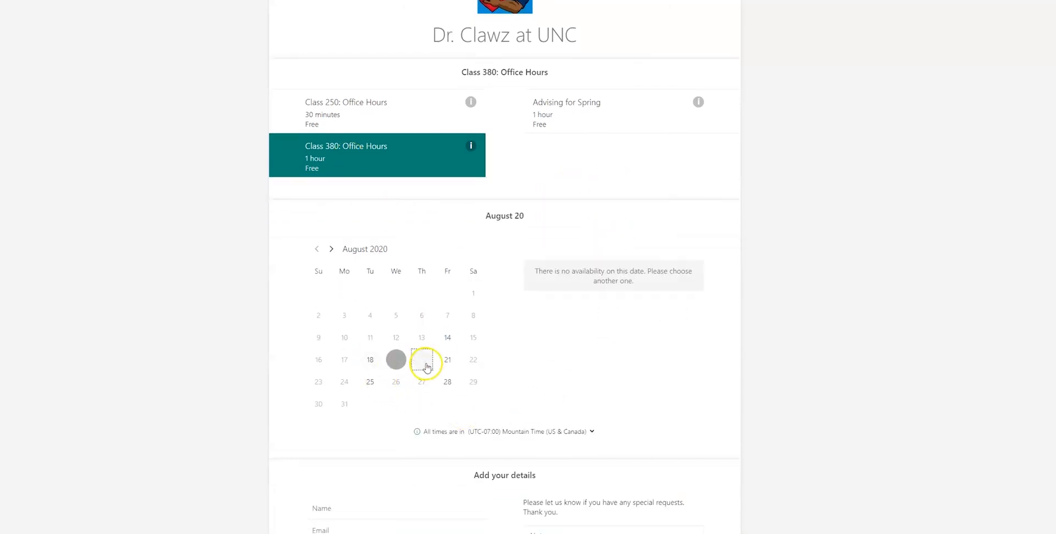
Check the Class 380: Office Hours times offered on August 18, 21, 25 and 28
left_click(448, 360)
left_click(370, 360)
left_click(371, 385)
left_click(448, 385)
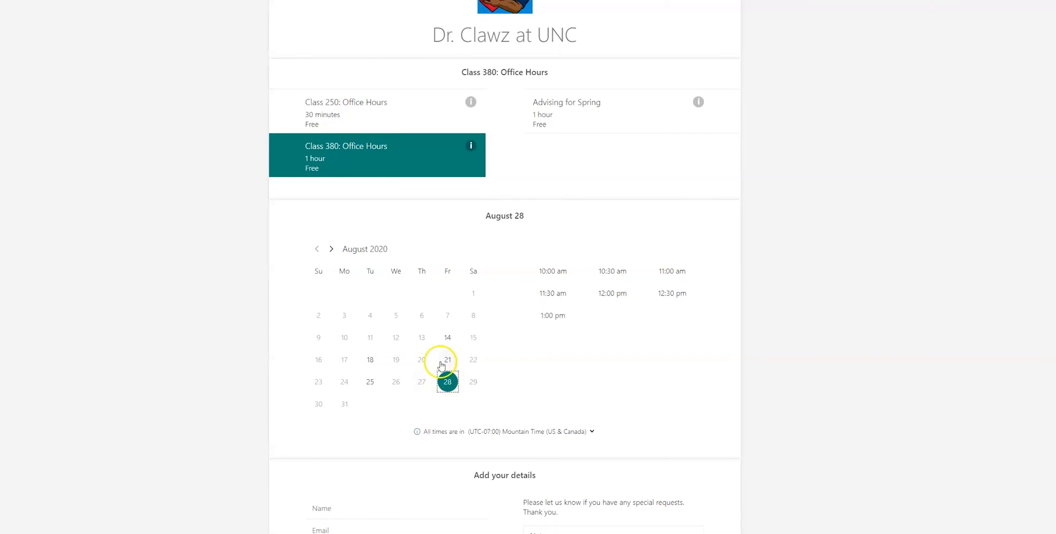
left_click(448, 361)
Choose the August 28, 10:30 am slot for Class 380: Office Hours and review the customer details form and page footer
left_click(447, 384)
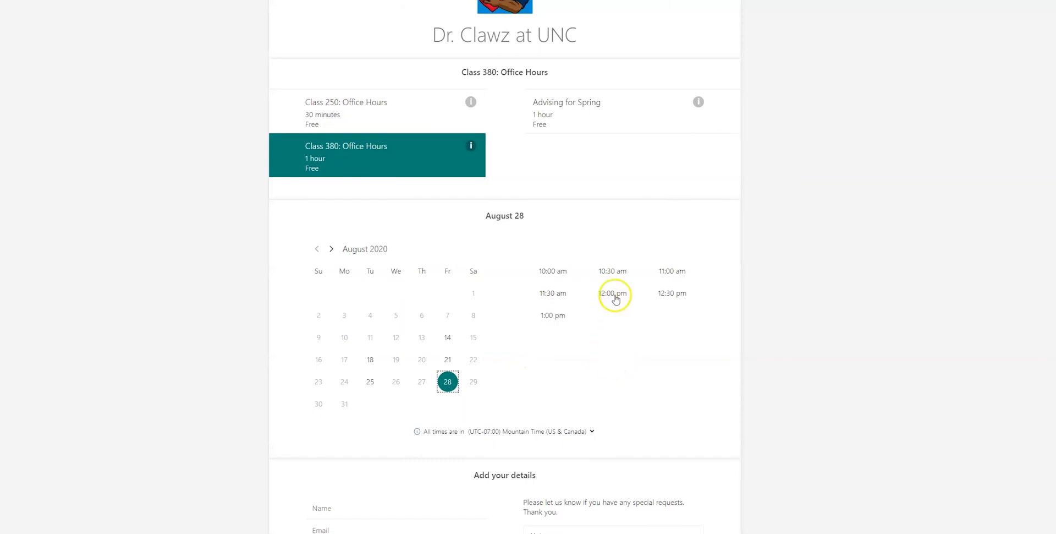
left_click(611, 270)
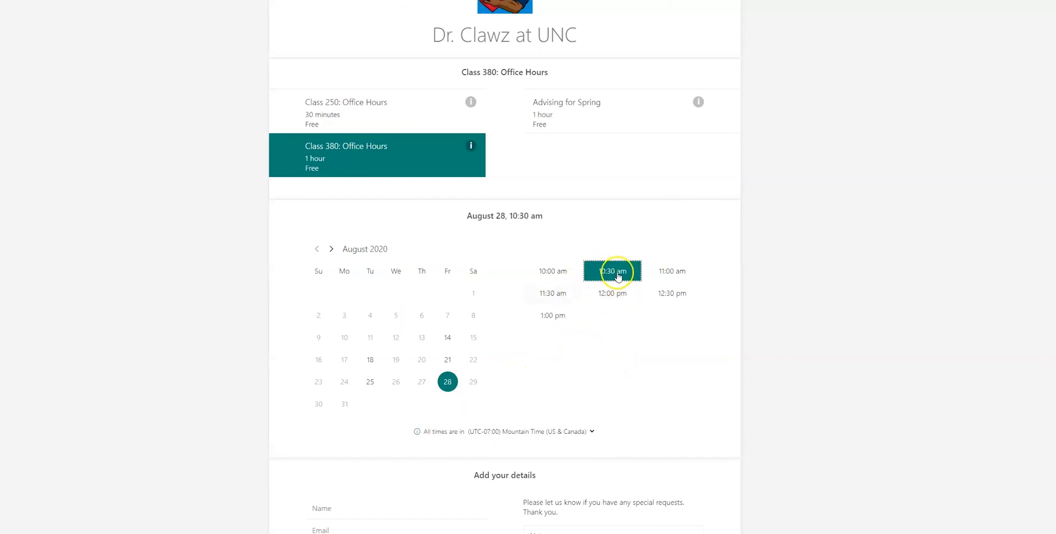
scroll(587, 394, "down", 3)
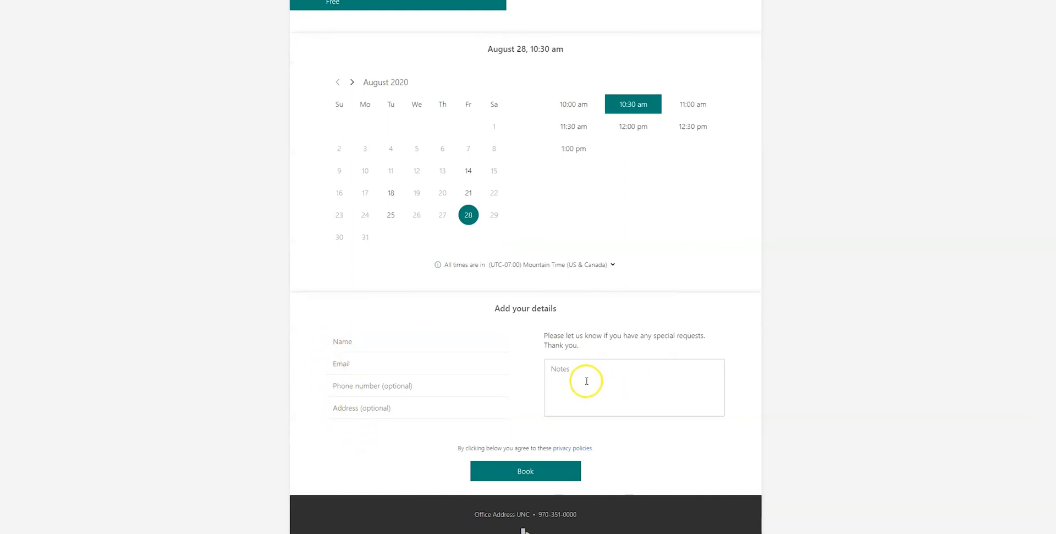
scroll(601, 378, "down", 1)
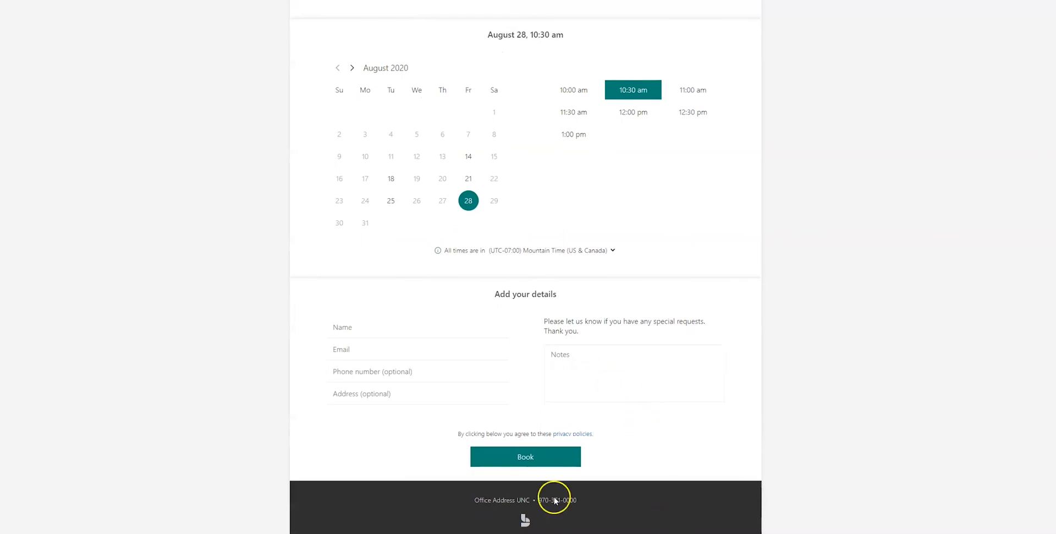
scroll(608, 314, "up", 5)
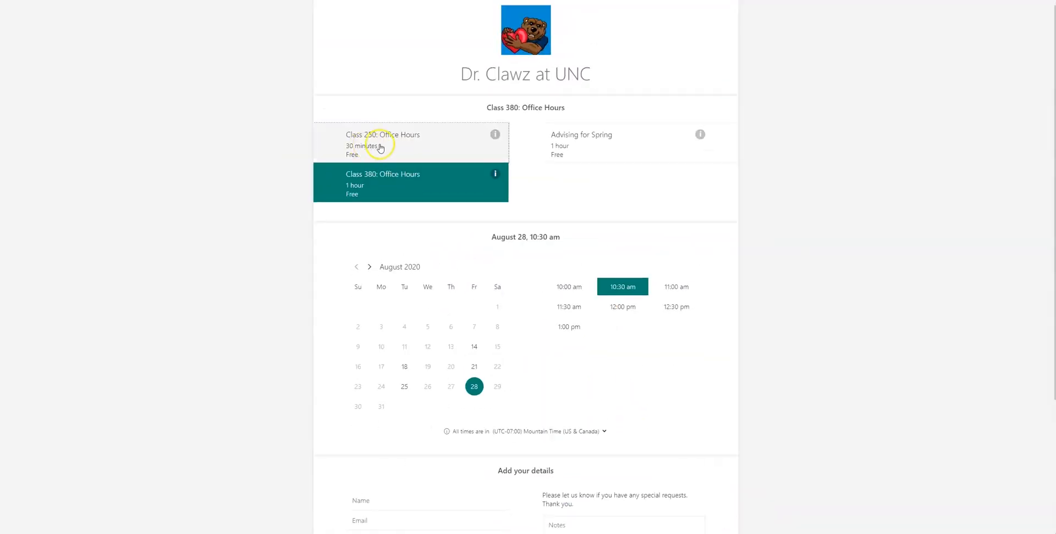
Select the Class 250: Office Hours service and compare the times offered on August 17, 24 and 31
left_click(364, 133)
scroll(523, 313, "down", 1)
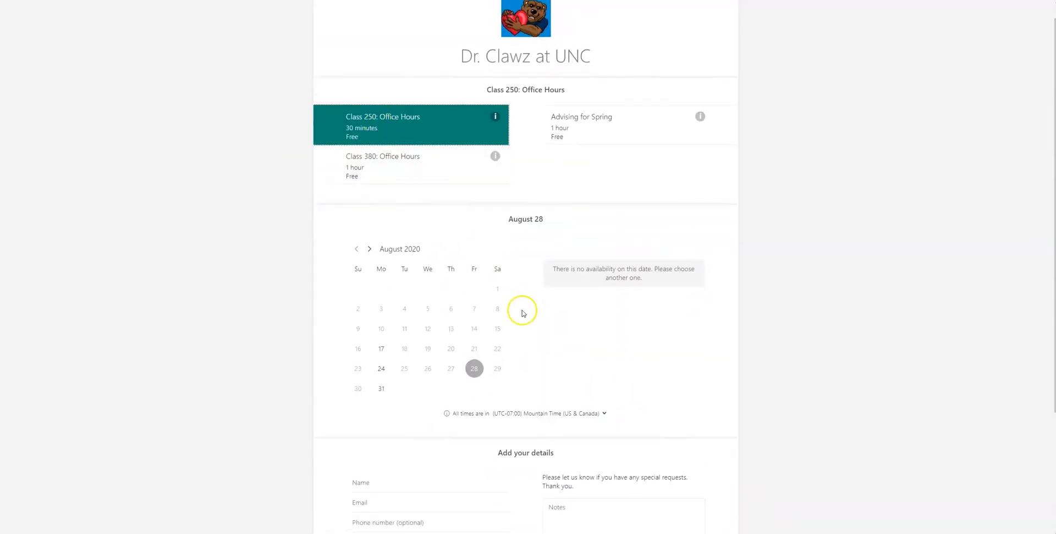
left_click(382, 326)
left_click(381, 344)
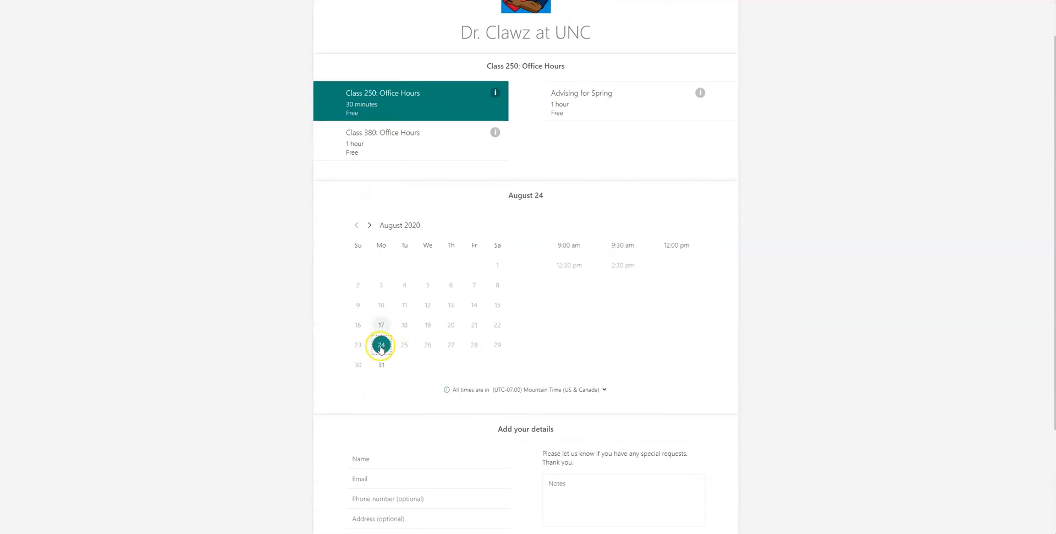
left_click(382, 364)
left_click(383, 349)
left_click(381, 324)
left_click(382, 345)
left_click(378, 363)
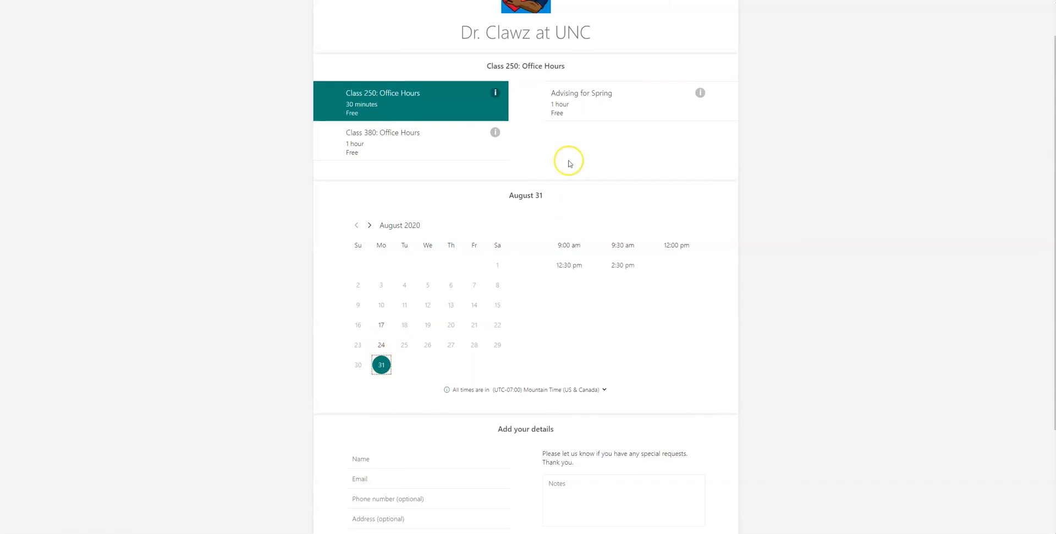
Select the Advising for Spring service and compare its times on August 17, 18, 21, 24, 25, 28 and 31
left_click(587, 104)
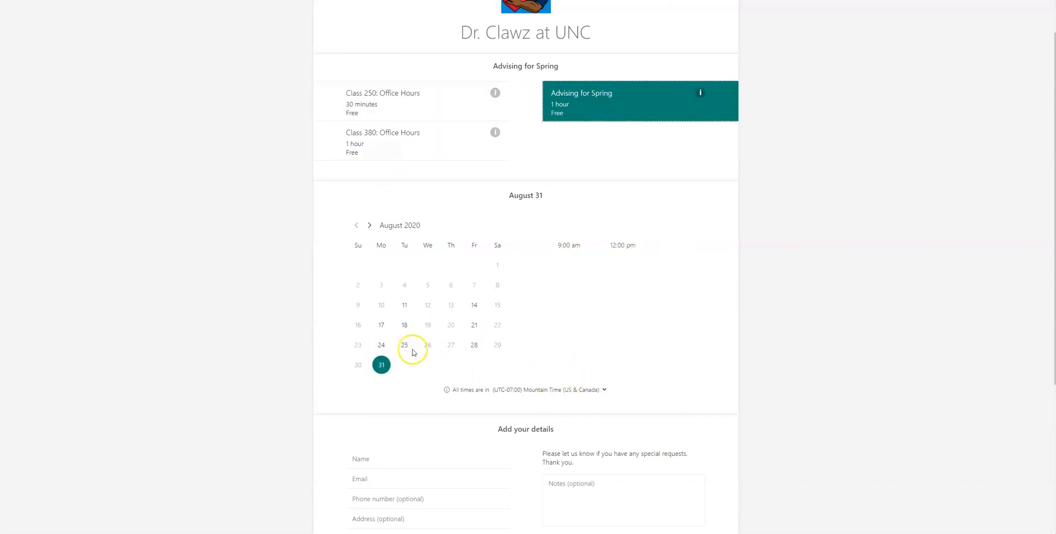
left_click(382, 326)
left_click(404, 327)
left_click(473, 328)
left_click(473, 344)
left_click(404, 344)
left_click(382, 344)
left_click(383, 364)
left_click(383, 347)
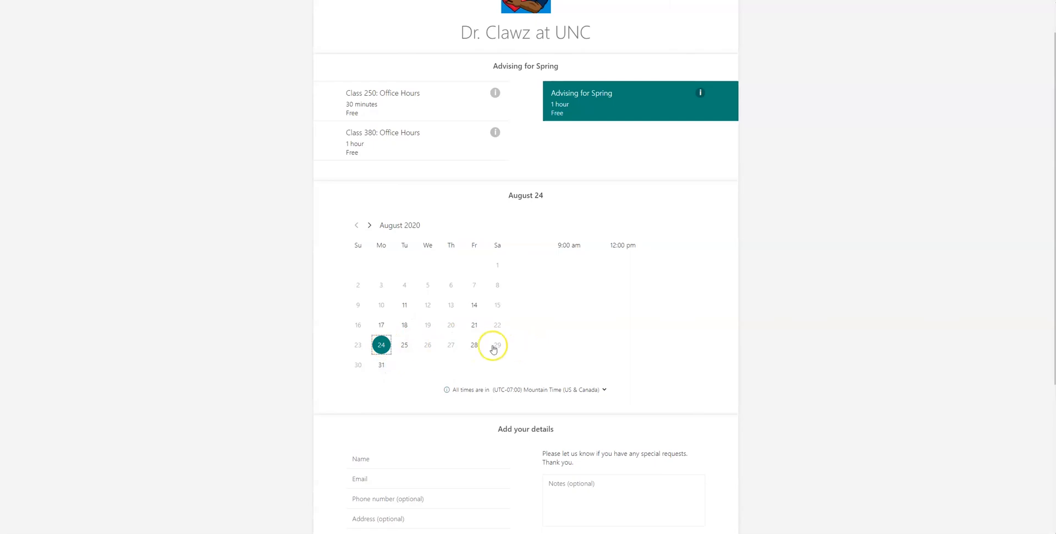
left_click(405, 349)
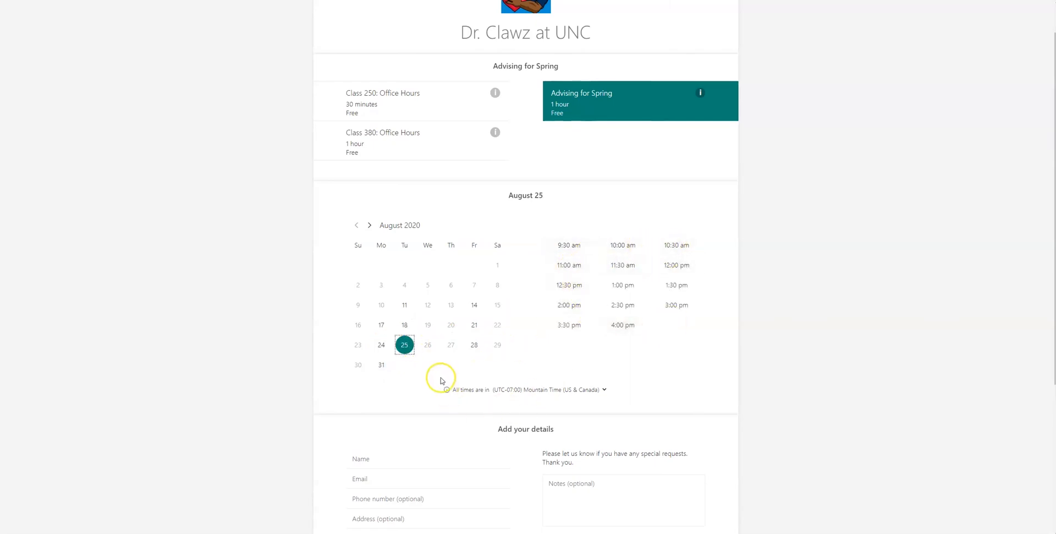
Check the Advising for Spring times on August 17, August 11 and August 18
left_click(383, 330)
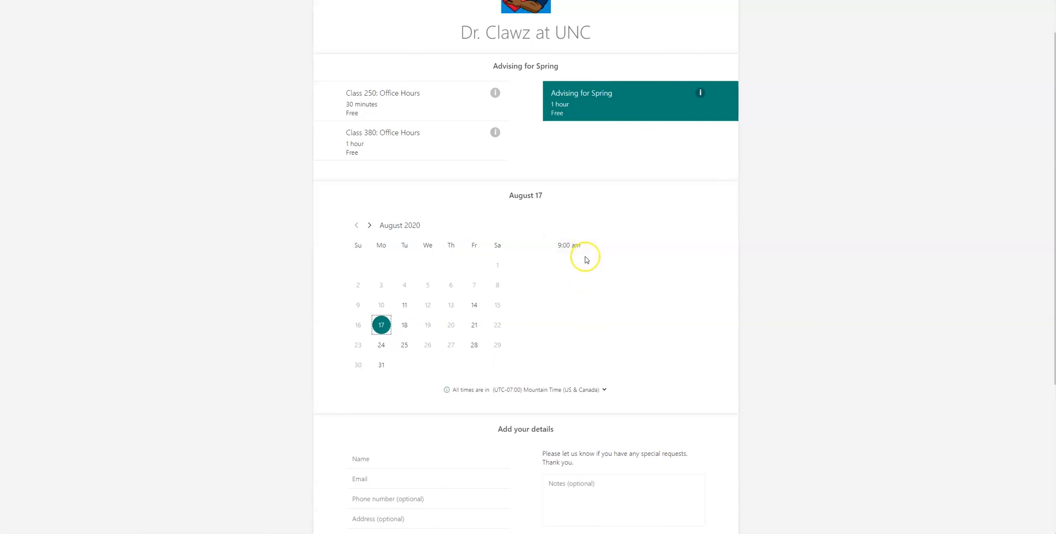
left_click(404, 304)
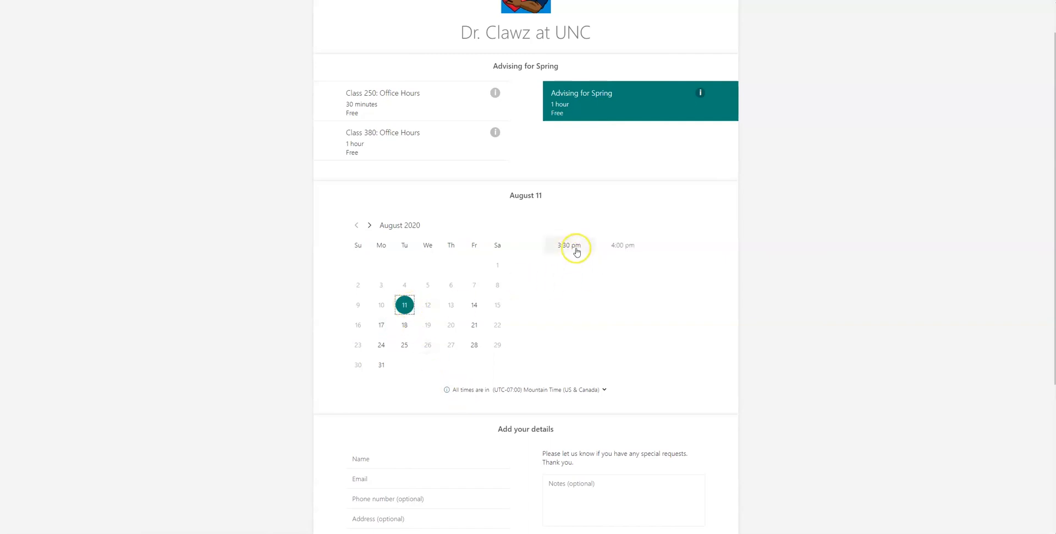
key("Down")
scroll(259, 252, "up", 1)
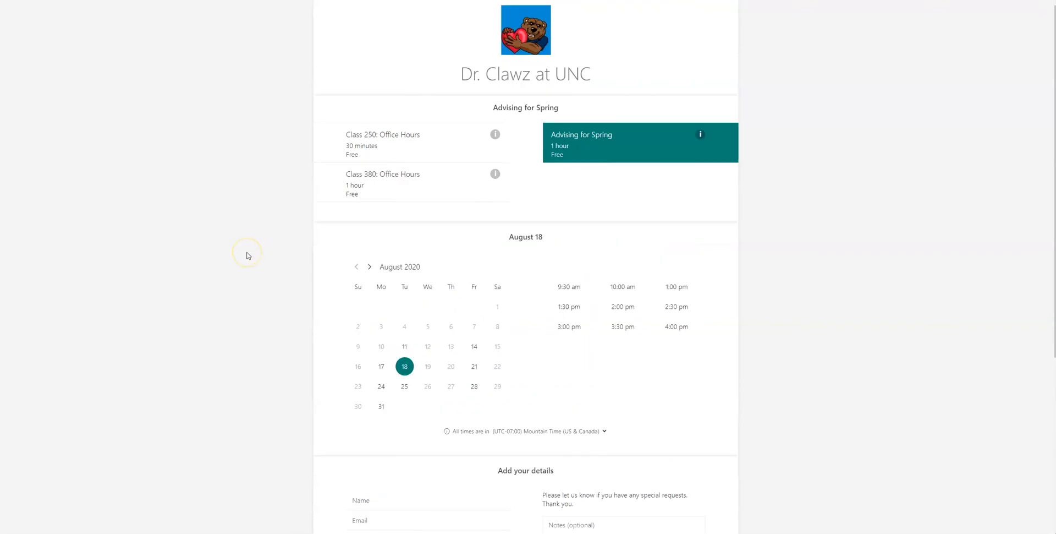